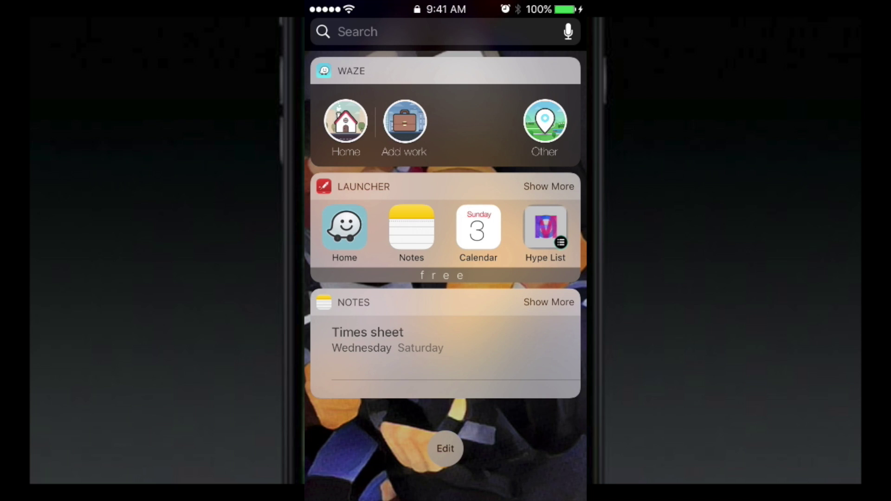
{"action": "scroll", "coordinate": [446, 264], "scroll_direction": "down", "scroll_amount": 2}
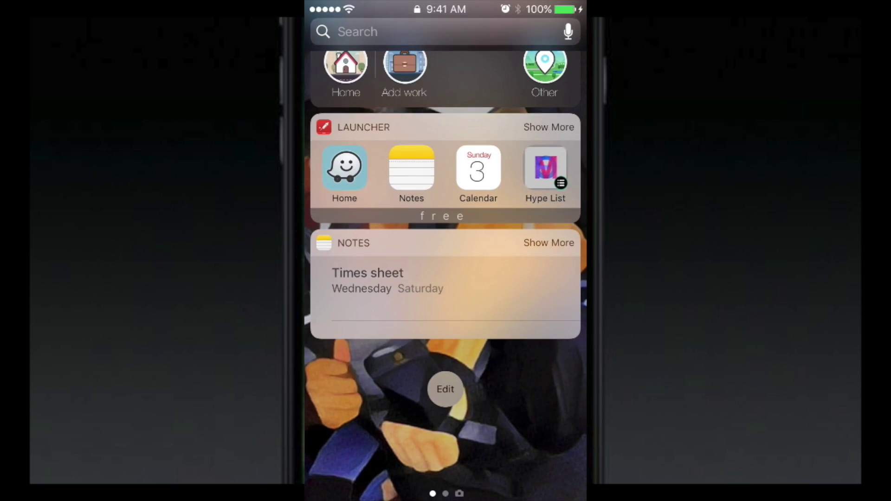
{"action": "scroll", "coordinate": [445, 264], "scroll_direction": "down", "scroll_amount": 2}
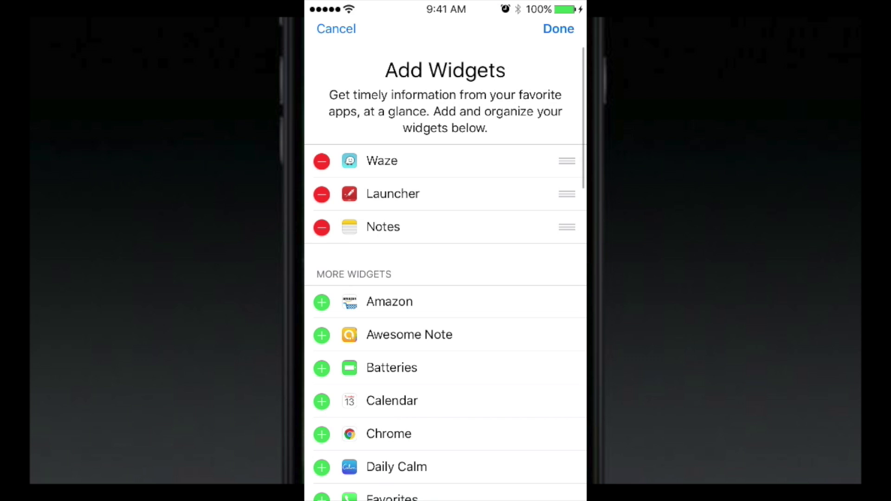
{"action": "scroll", "coordinate": [445, 314], "scroll_direction": "down", "scroll_amount": 3}
{"action": "scroll", "coordinate": [446, 313], "scroll_direction": "down", "scroll_amount": 4}
{"action": "scroll", "coordinate": [446, 313], "scroll_direction": "down", "scroll_amount": 5}
{"action": "scroll", "coordinate": [445, 279], "scroll_direction": "down", "scroll_amount": 3}
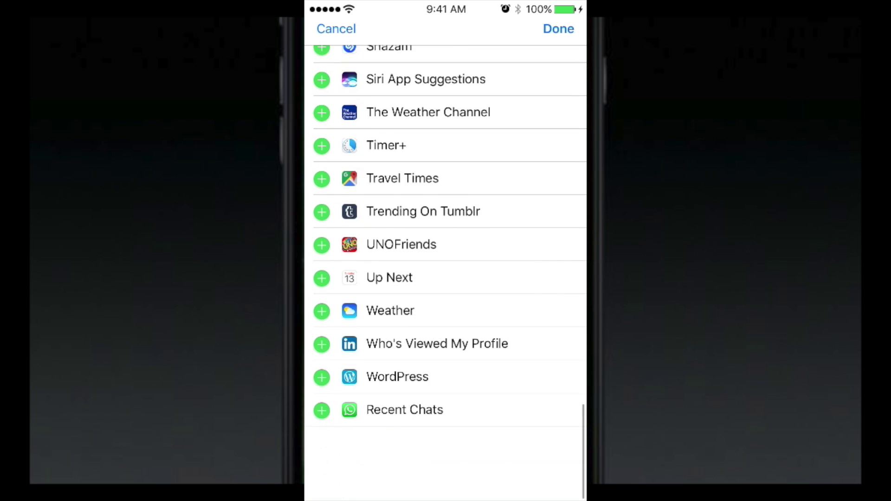
{"action": "scroll", "coordinate": [446, 279], "scroll_direction": "up", "scroll_amount": 5}
{"action": "scroll", "coordinate": [446, 279], "scroll_direction": "up", "scroll_amount": 3}
{"action": "scroll", "coordinate": [445, 279], "scroll_direction": "up", "scroll_amount": 5}
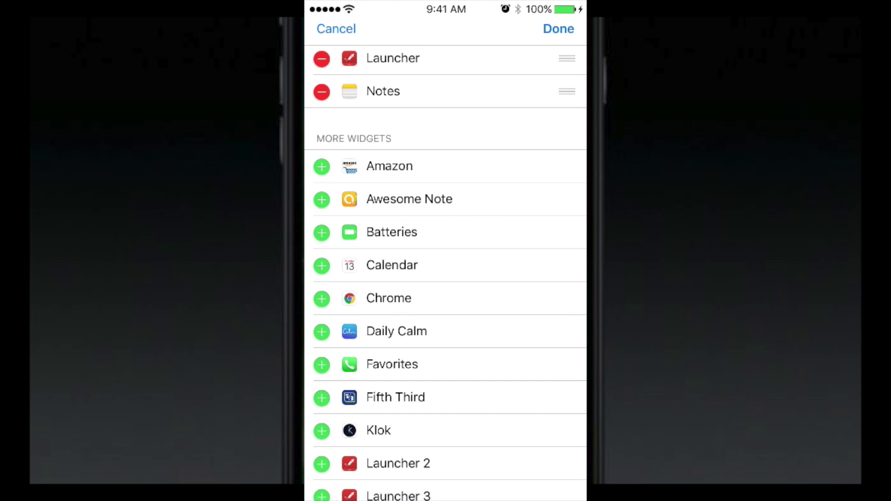
{"action": "scroll", "coordinate": [446, 278], "scroll_direction": "down", "scroll_amount": 2}
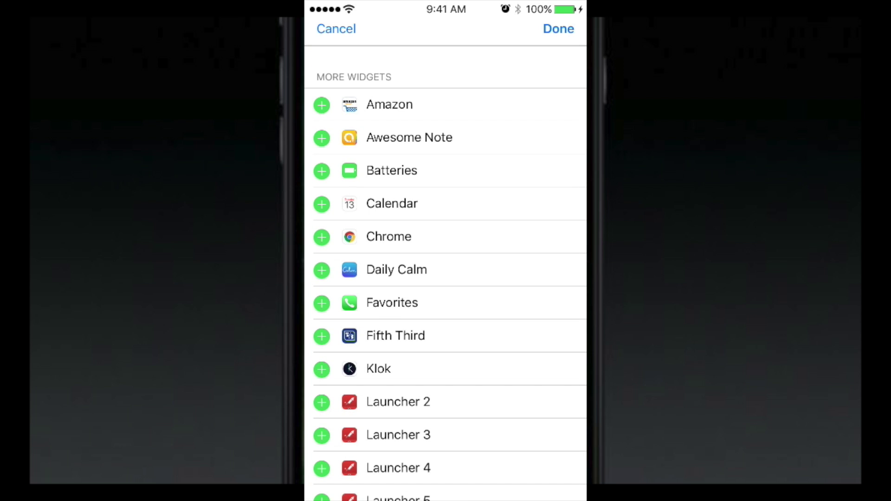
{"action": "scroll", "coordinate": [446, 278], "scroll_direction": "down", "scroll_amount": 3}
{"action": "scroll", "coordinate": [445, 278], "scroll_direction": "down", "scroll_amount": 3}
{"action": "scroll", "coordinate": [446, 279], "scroll_direction": "down", "scroll_amount": 5}
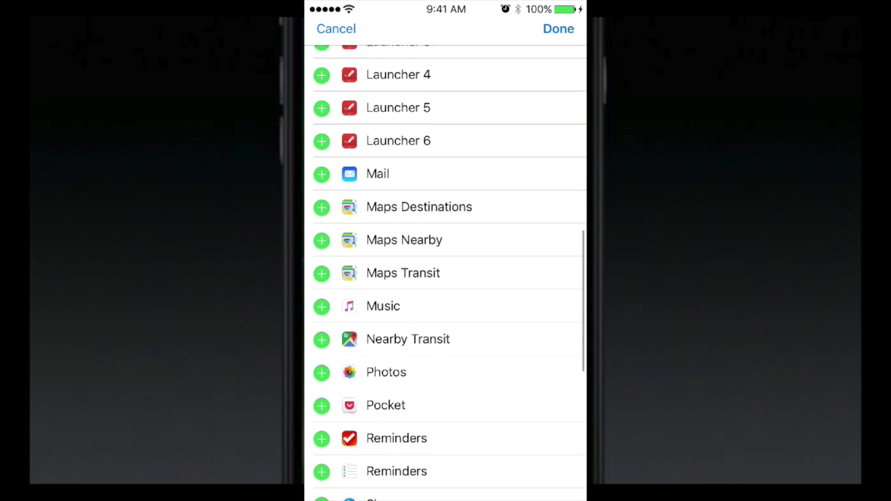
{"action": "scroll", "coordinate": [446, 278], "scroll_direction": "down", "scroll_amount": 4}
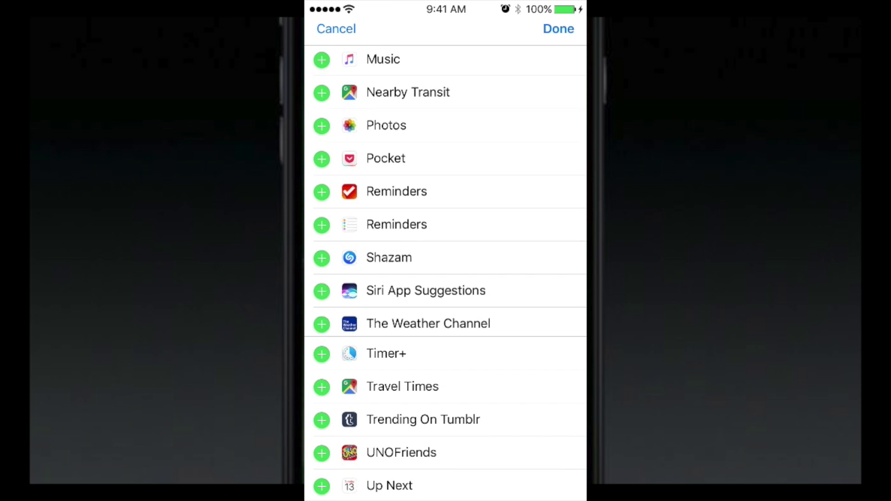
Step: Add The Weather Channel widget from the More Widgets list to the Today View
{"action": "left_click", "coordinate": [321, 322]}
{"action": "scroll", "coordinate": [445, 278], "scroll_direction": "up", "scroll_amount": 2}
{"action": "scroll", "coordinate": [445, 279], "scroll_direction": "up", "scroll_amount": 3}
{"action": "scroll", "coordinate": [446, 279], "scroll_direction": "up", "scroll_amount": 4}
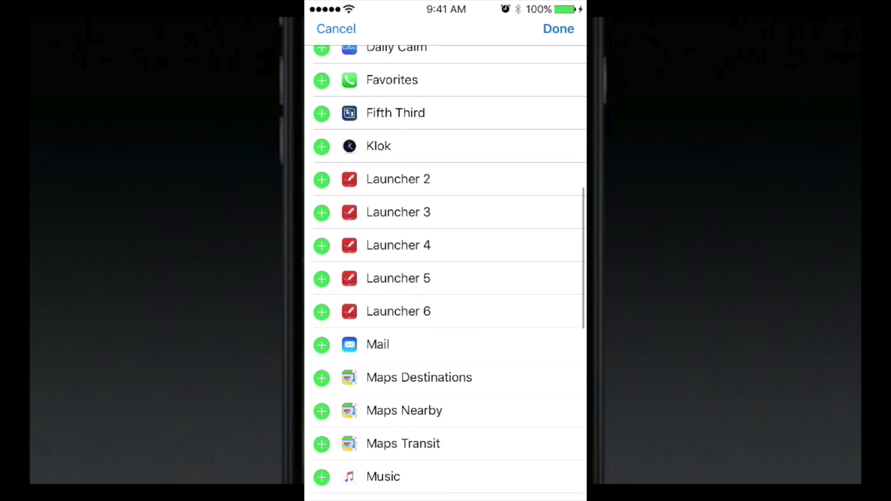
{"action": "scroll", "coordinate": [446, 279], "scroll_direction": "up", "scroll_amount": 4}
{"action": "scroll", "coordinate": [445, 279], "scroll_direction": "up", "scroll_amount": 1}
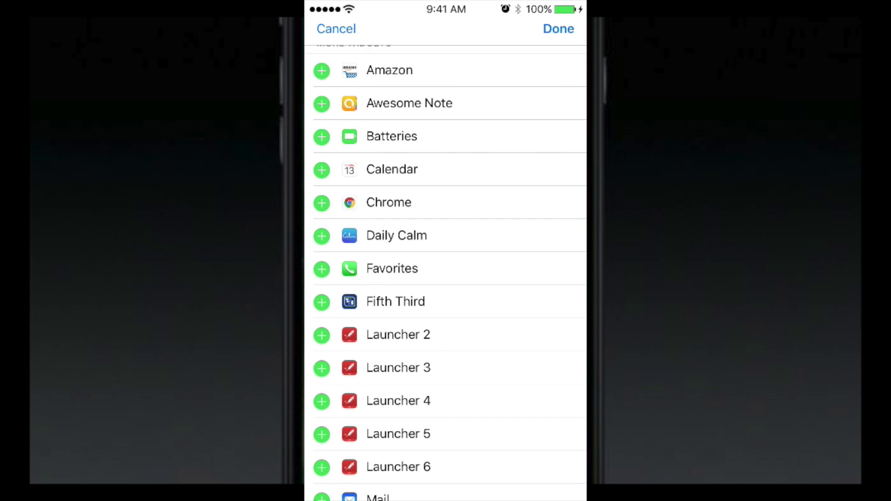
{"action": "scroll", "coordinate": [446, 278], "scroll_direction": "up", "scroll_amount": 3}
{"action": "scroll", "coordinate": [445, 278], "scroll_direction": "up", "scroll_amount": 4}
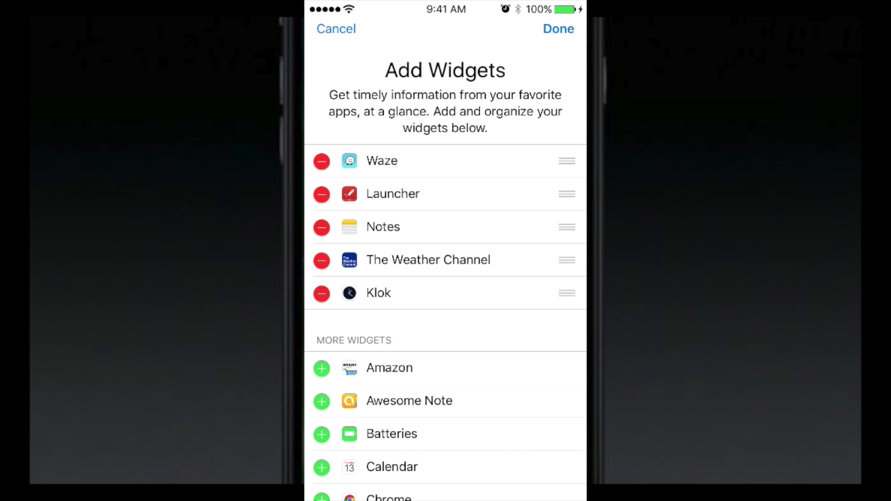
Step: Move Klok, then The Weather Channel, to the top of the widget list and save the order
{"action": "mouse_move", "coordinate": [566, 292]}
{"action": "left_mouse_down"}
{"action": "mouse_move", "coordinate": [567, 164]}
{"action": "mouse_move", "coordinate": [567, 314]}
{"action": "mouse_move", "coordinate": [567, 293]}
{"action": "left_mouse_up"}
{"action": "left_click_drag", "start_coordinate": [567, 292], "coordinate": [567, 161]}
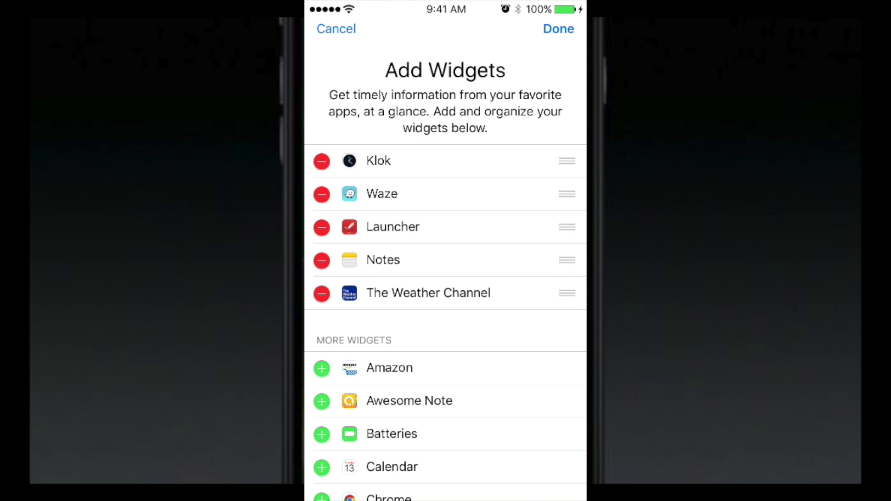
{"action": "left_click_drag", "start_coordinate": [567, 292], "coordinate": [567, 161]}
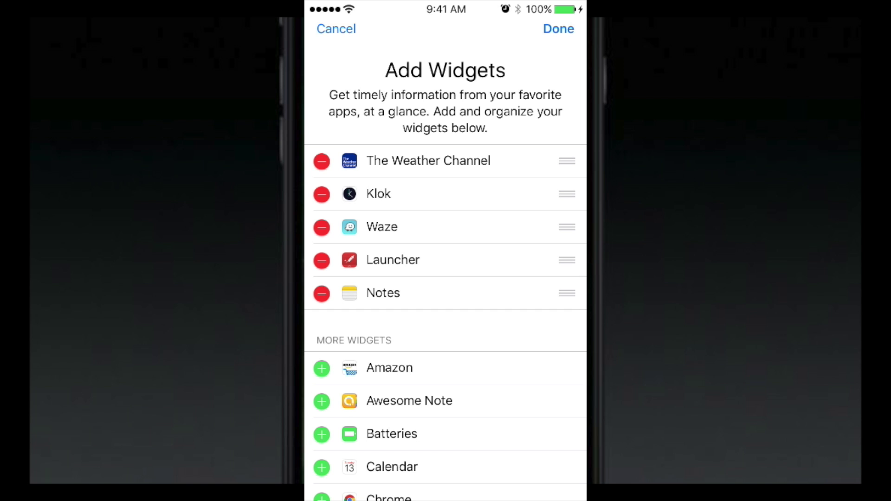
{"action": "left_click", "coordinate": [559, 28]}
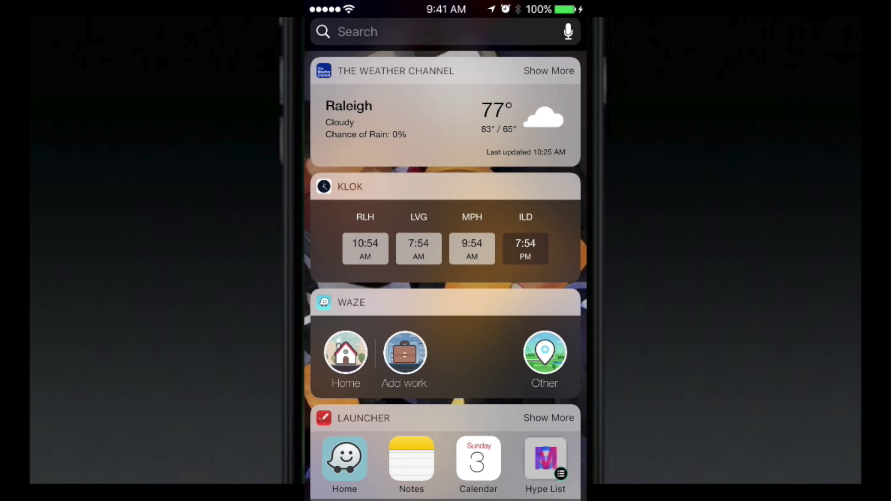
{"action": "scroll", "coordinate": [445, 278], "scroll_direction": "down", "scroll_amount": 5}
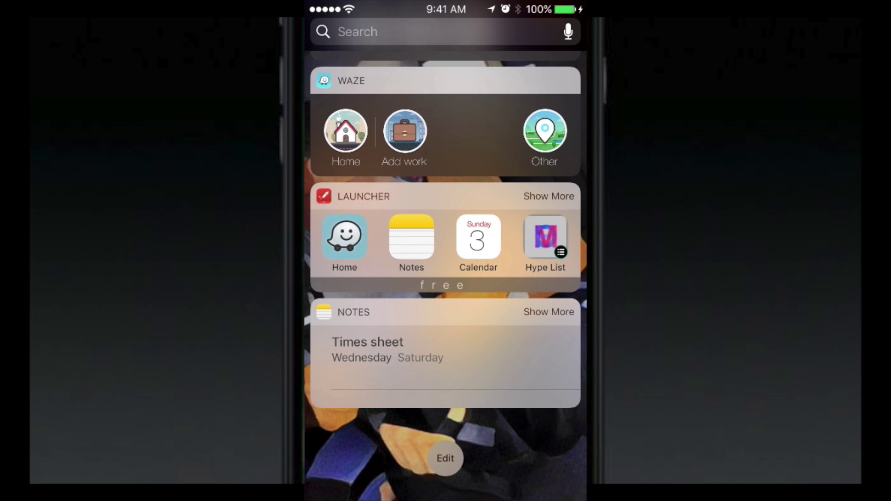
{"action": "scroll", "coordinate": [445, 279], "scroll_direction": "up", "scroll_amount": 2}
{"action": "scroll", "coordinate": [446, 279], "scroll_direction": "up", "scroll_amount": 5}
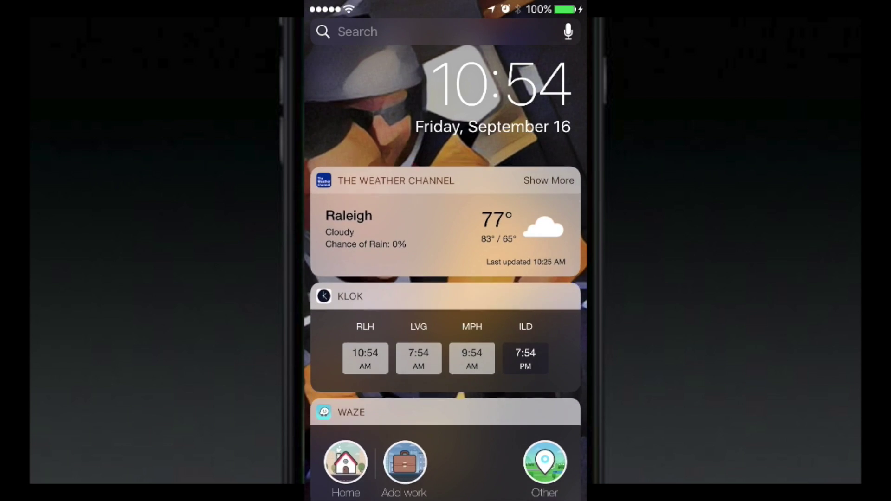
{"action": "scroll", "coordinate": [446, 279], "scroll_direction": "right", "scroll_amount": 5}
{"action": "scroll", "coordinate": [446, 251], "scroll_direction": "left", "scroll_amount": 5}
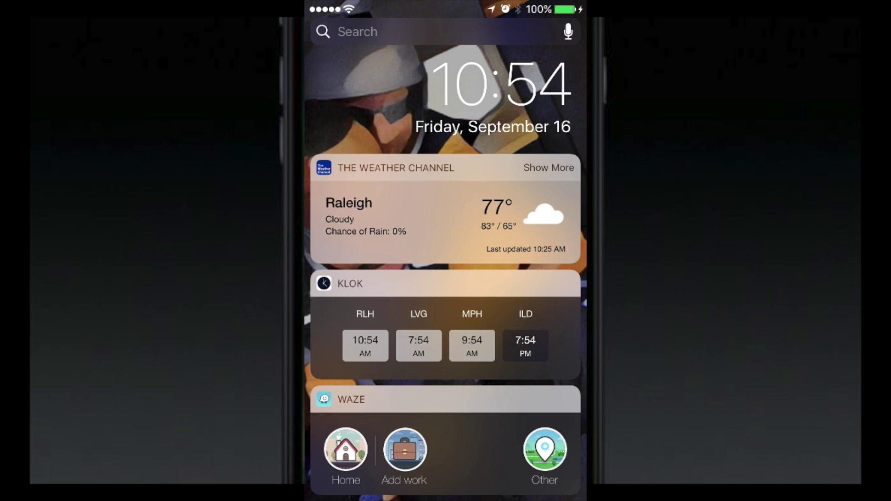
{"action": "scroll", "coordinate": [445, 279], "scroll_direction": "right", "scroll_amount": 5}
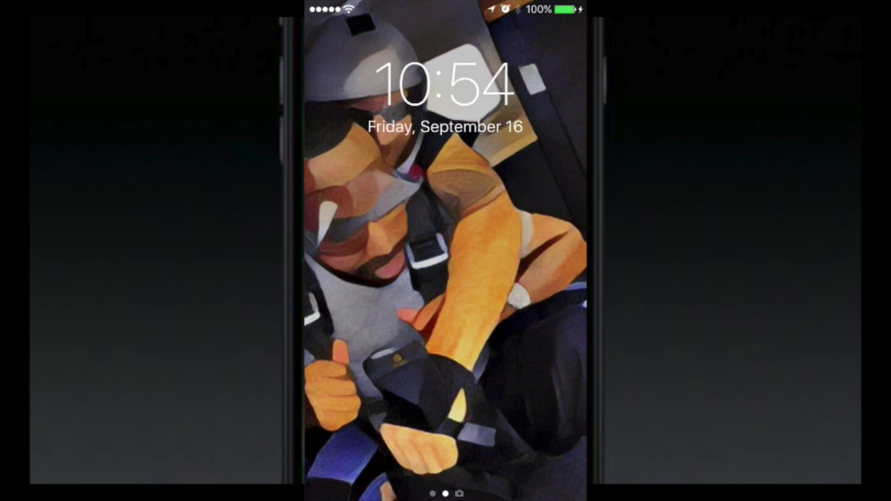